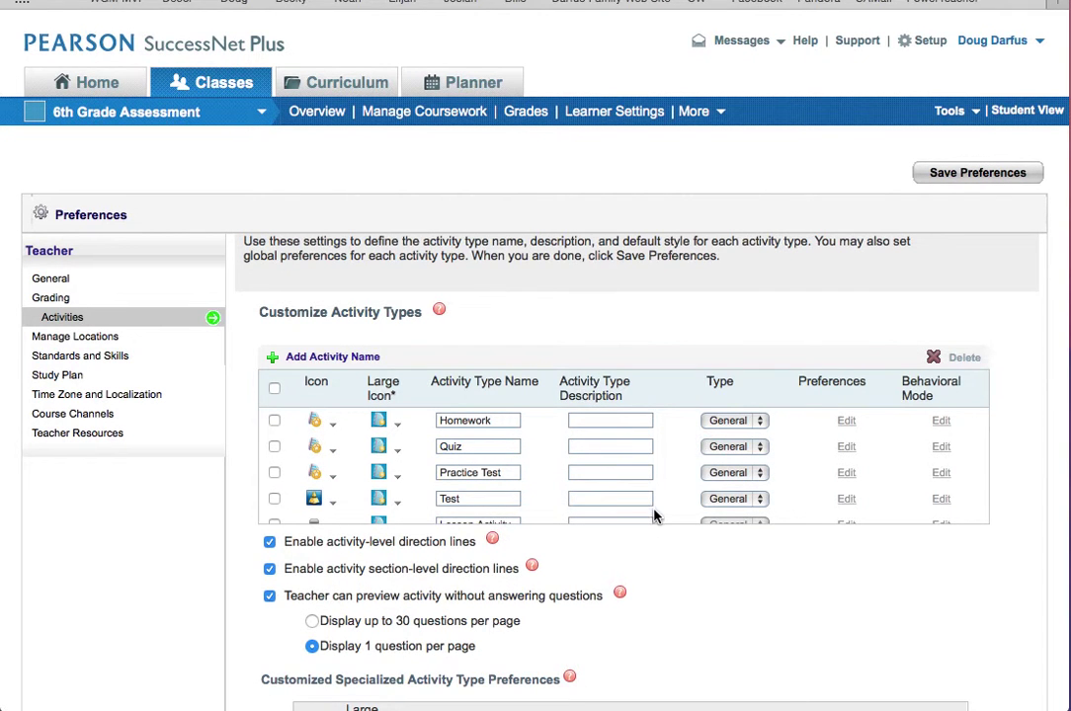
Step: Enable late submission without a grace period in the MathXL Homework default preferences and apply the settings to all
scroll(655, 514, "down", 10)
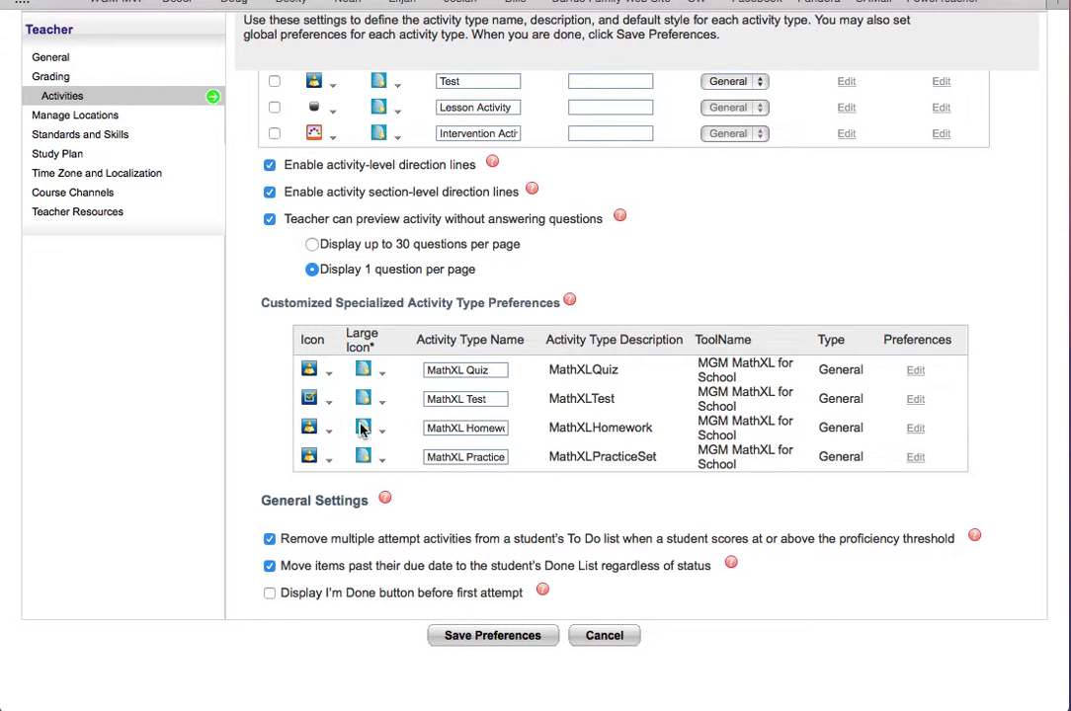
left_click(916, 429)
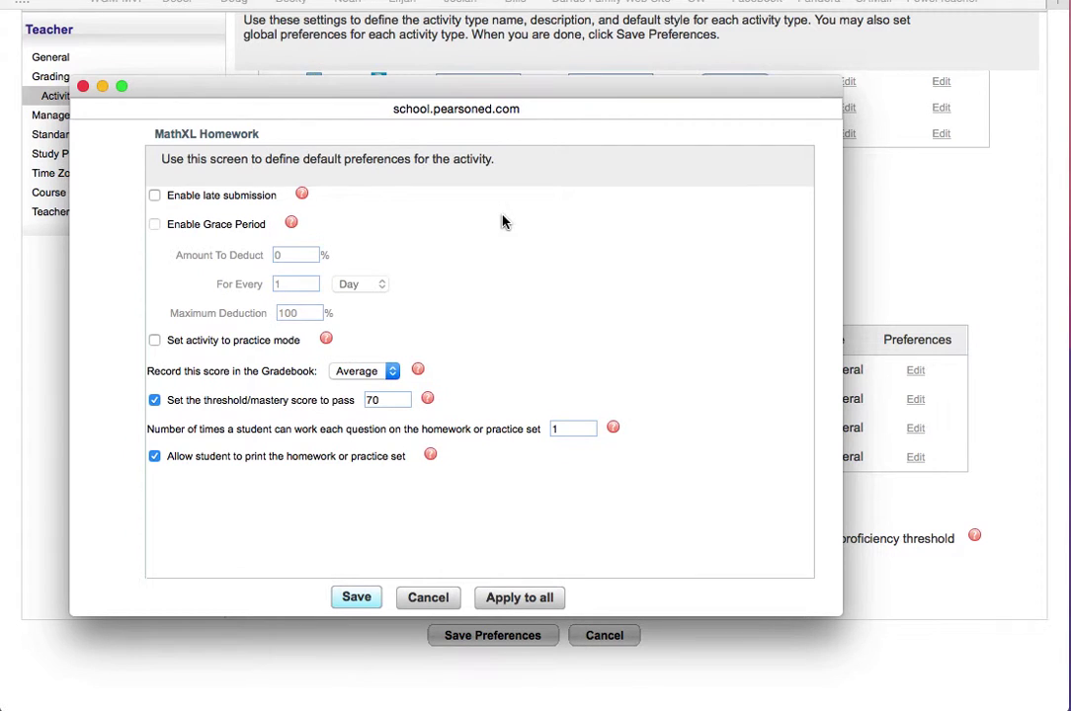
left_click(154, 198)
left_click(155, 225)
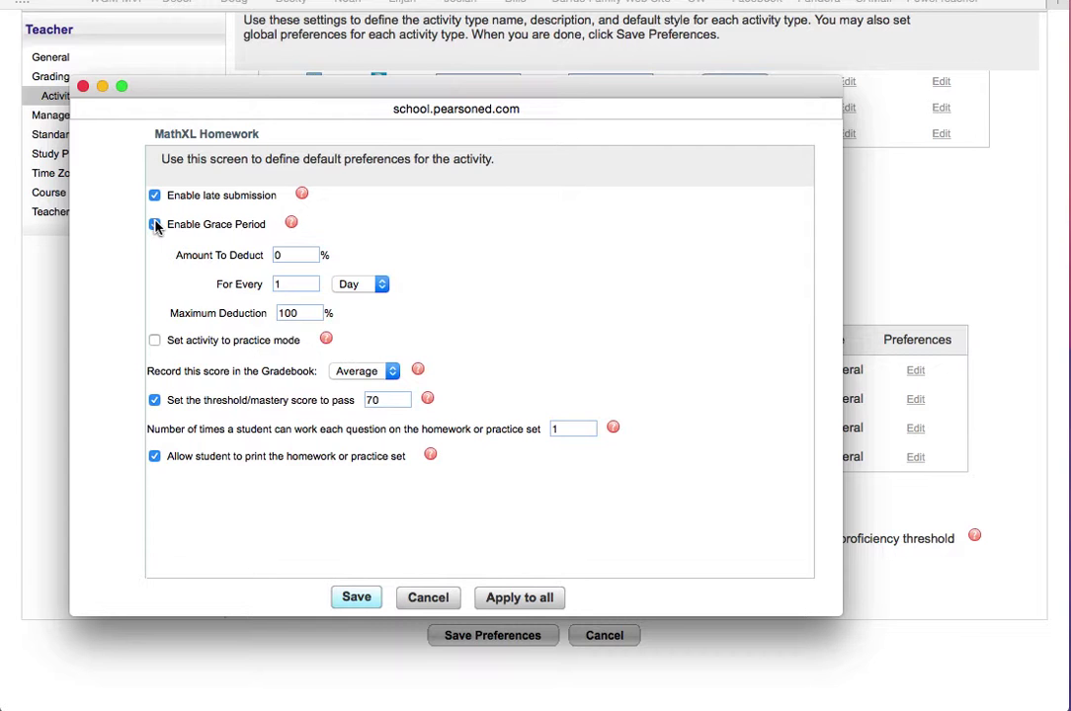
left_click(155, 225)
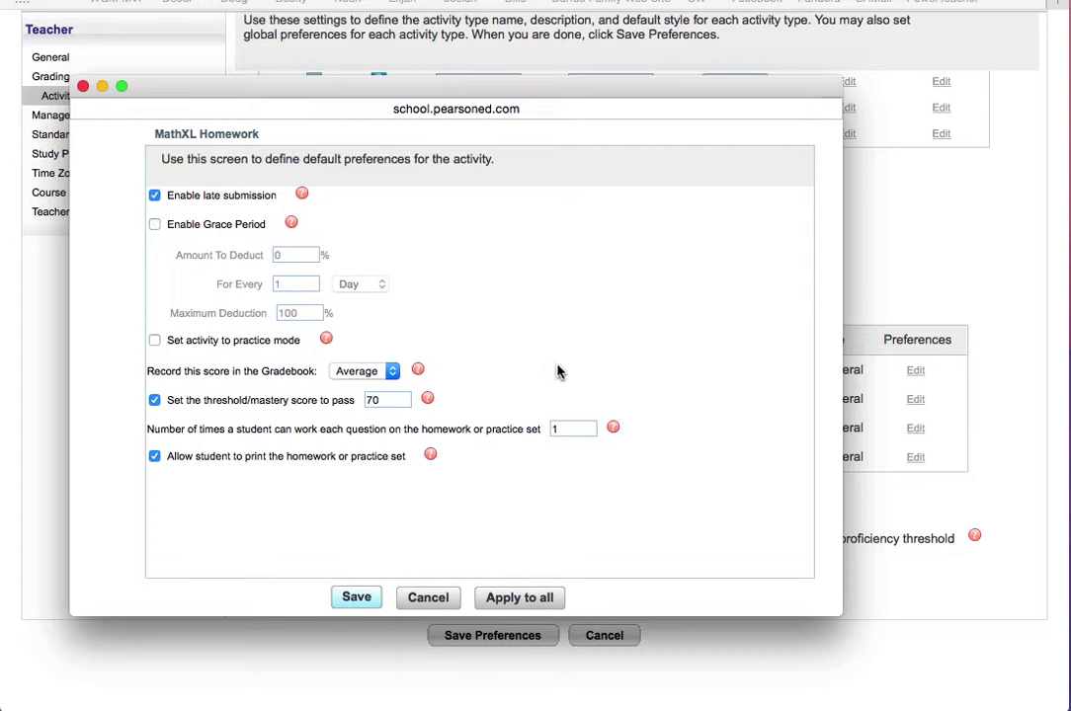
left_click(529, 598)
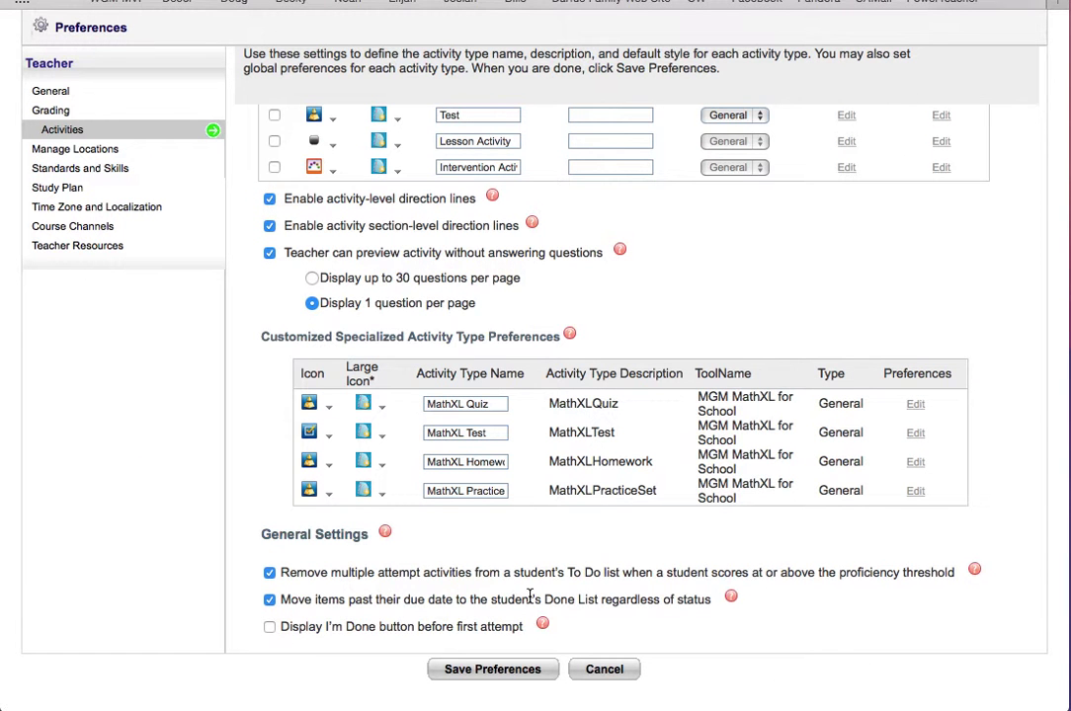
Step: Reopen the MathXL Homework defaults to check late submission, save them, and save the overall activity preferences
left_click(916, 463)
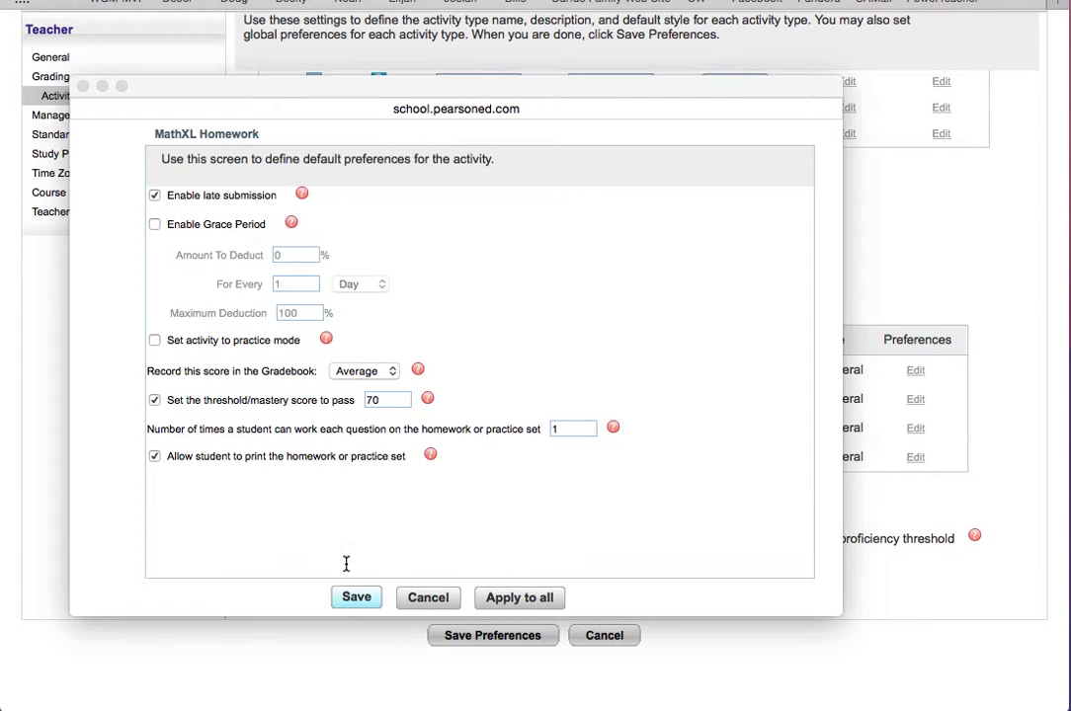
left_click(358, 599)
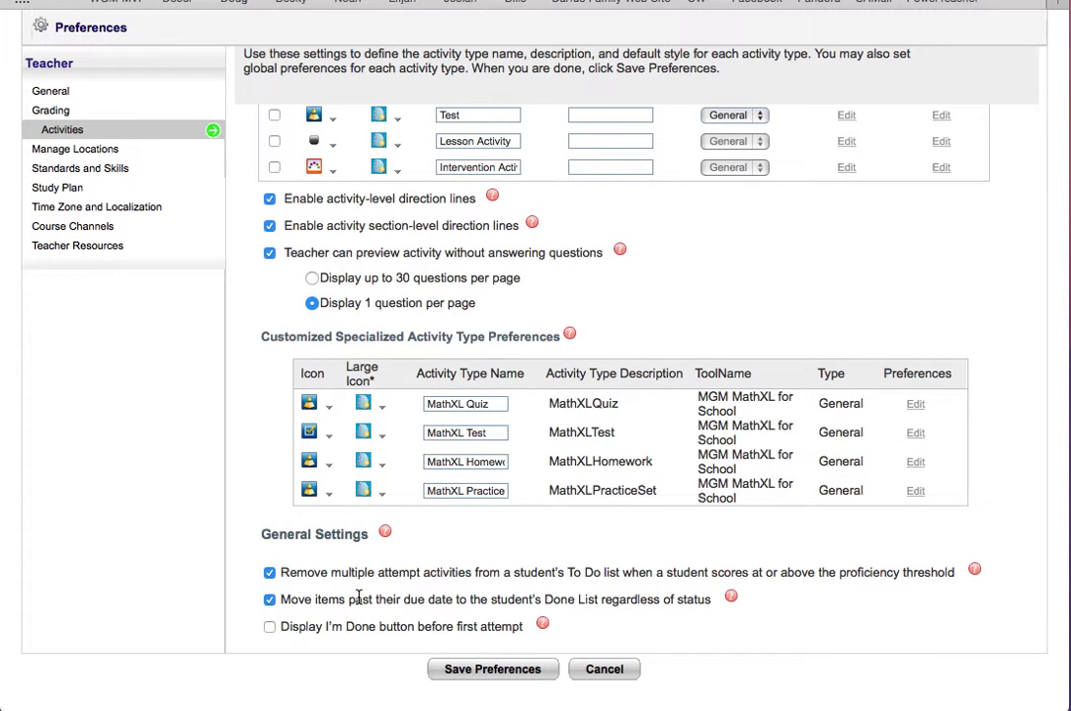
left_click(497, 670)
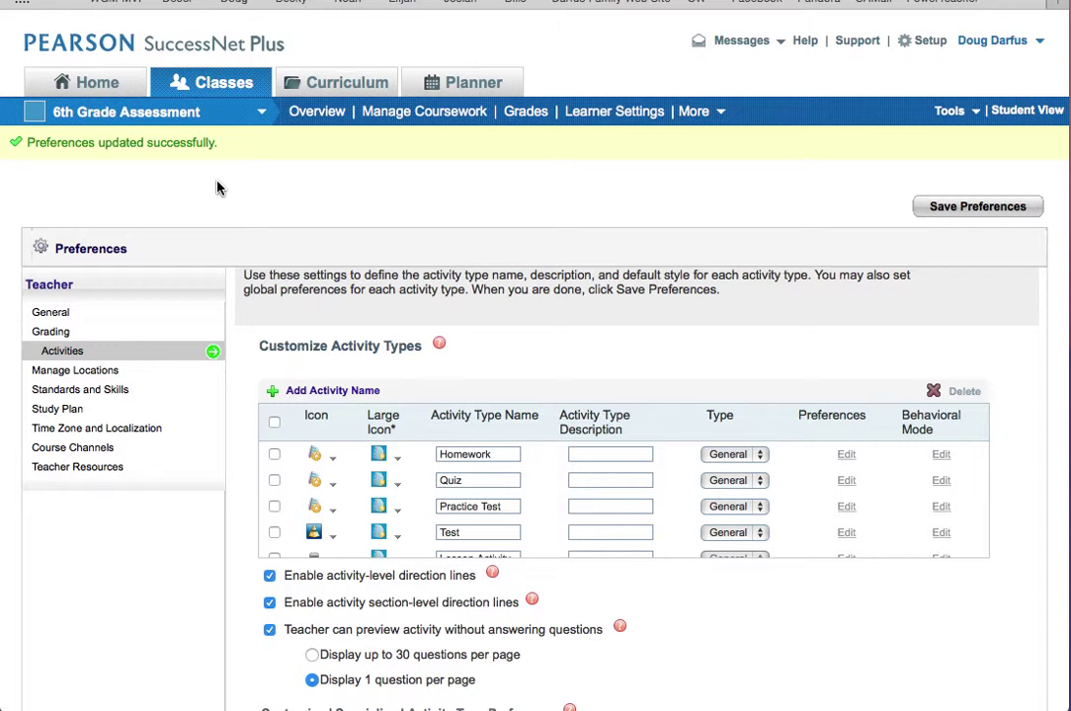
Step: Open the digits grade 6 table of contents and expand Data Displays in the Statistics unit
left_click(120, 83)
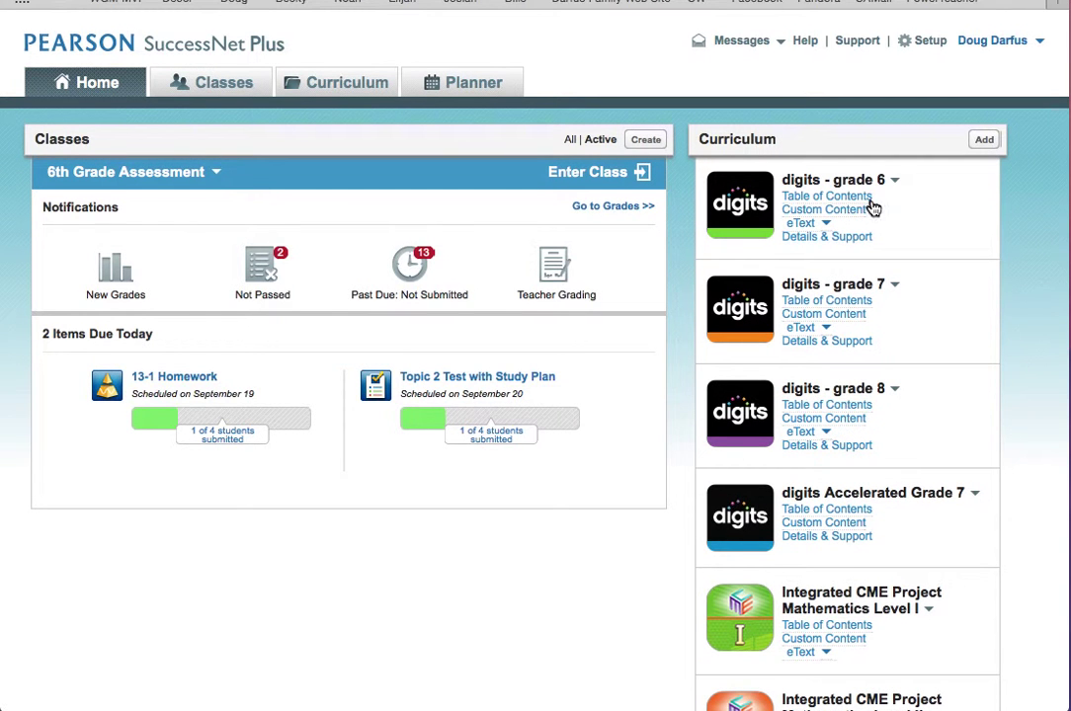
left_click(858, 201)
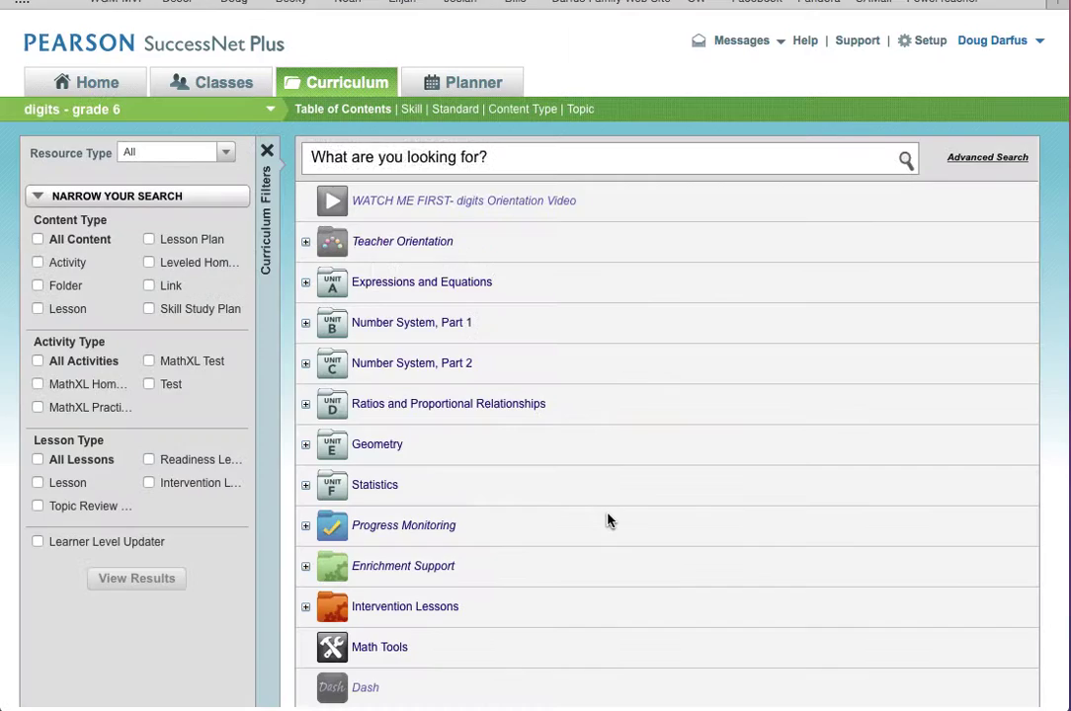
left_click(381, 487)
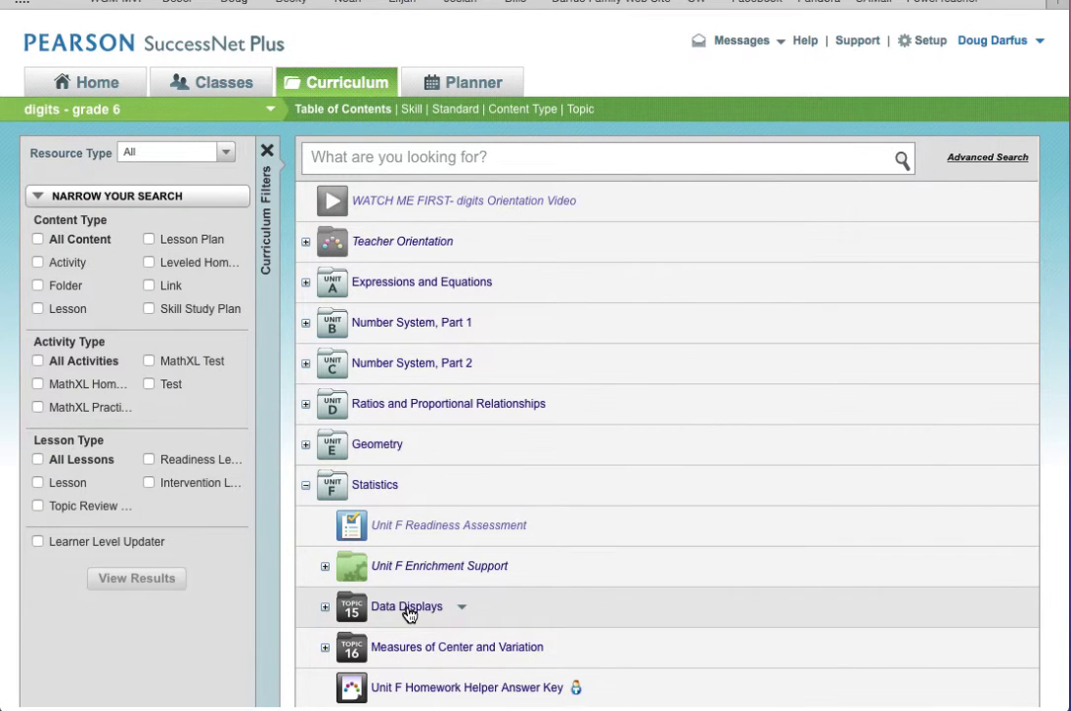
left_click(409, 612)
scroll(407, 614, "down", 5)
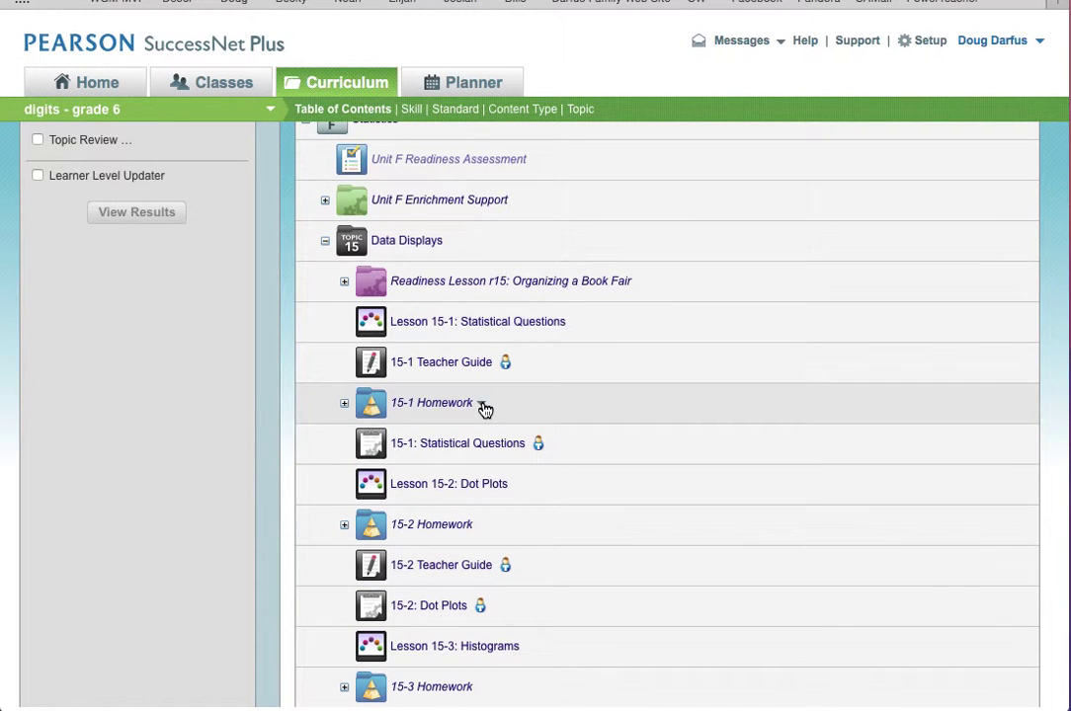
Step: Assign 15-1 Homework to the 6th Grade Assessment class with a due date of September 23, 2015
left_click(483, 407)
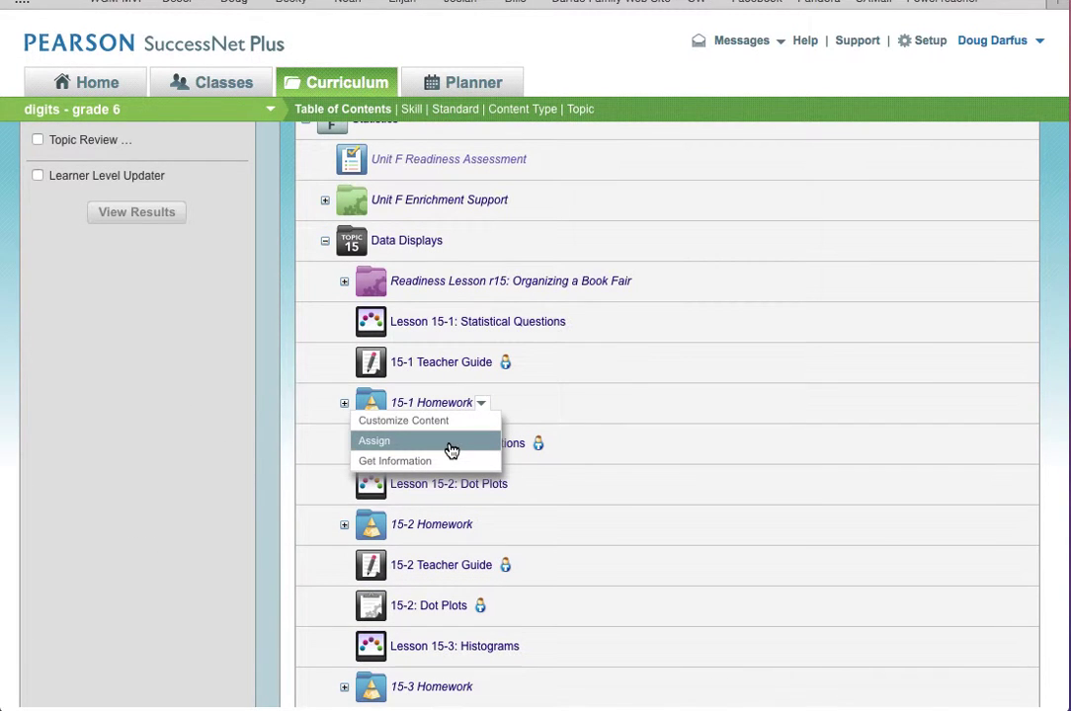
left_click(452, 450)
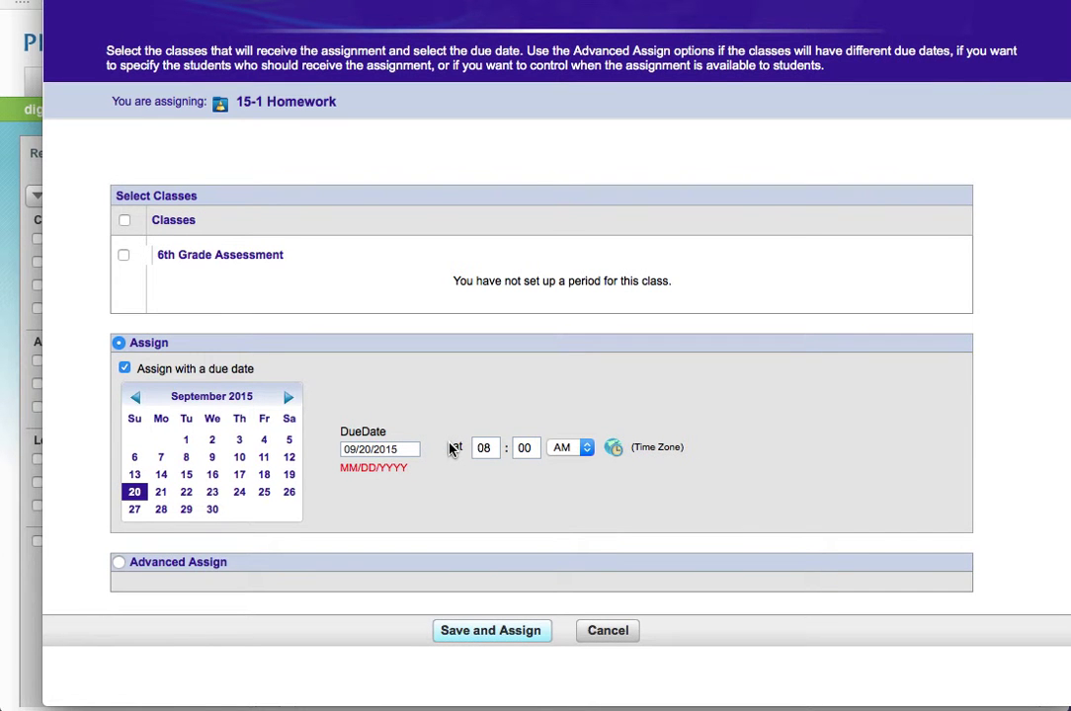
left_click(123, 256)
left_click(215, 493)
left_click(486, 635)
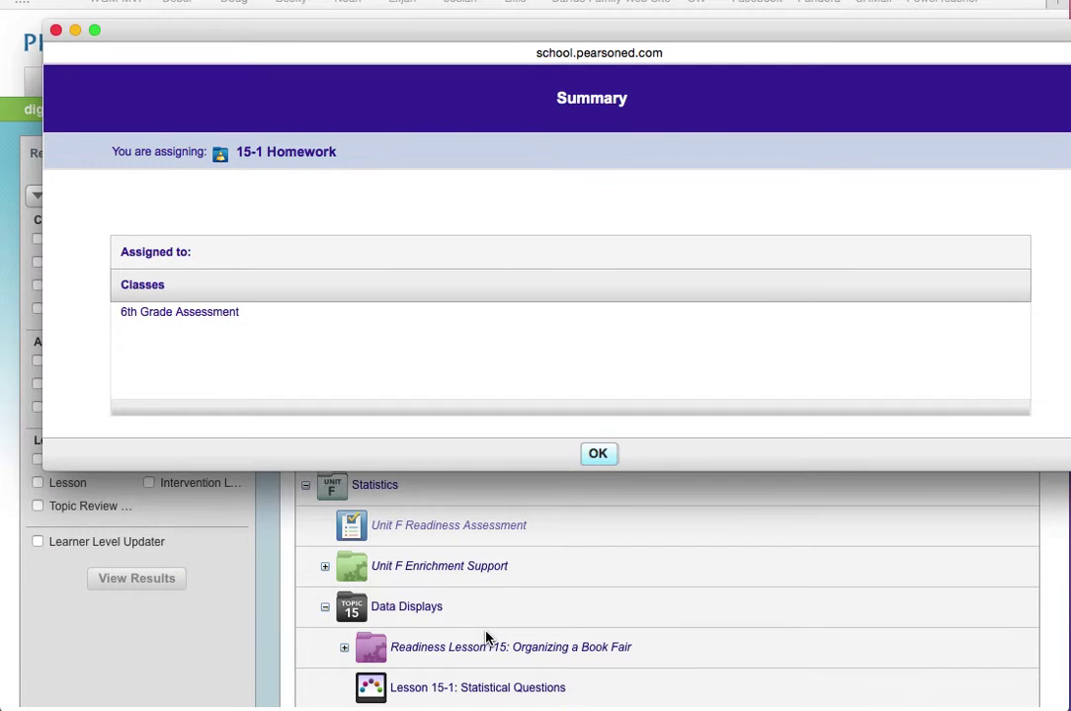
left_click(598, 455)
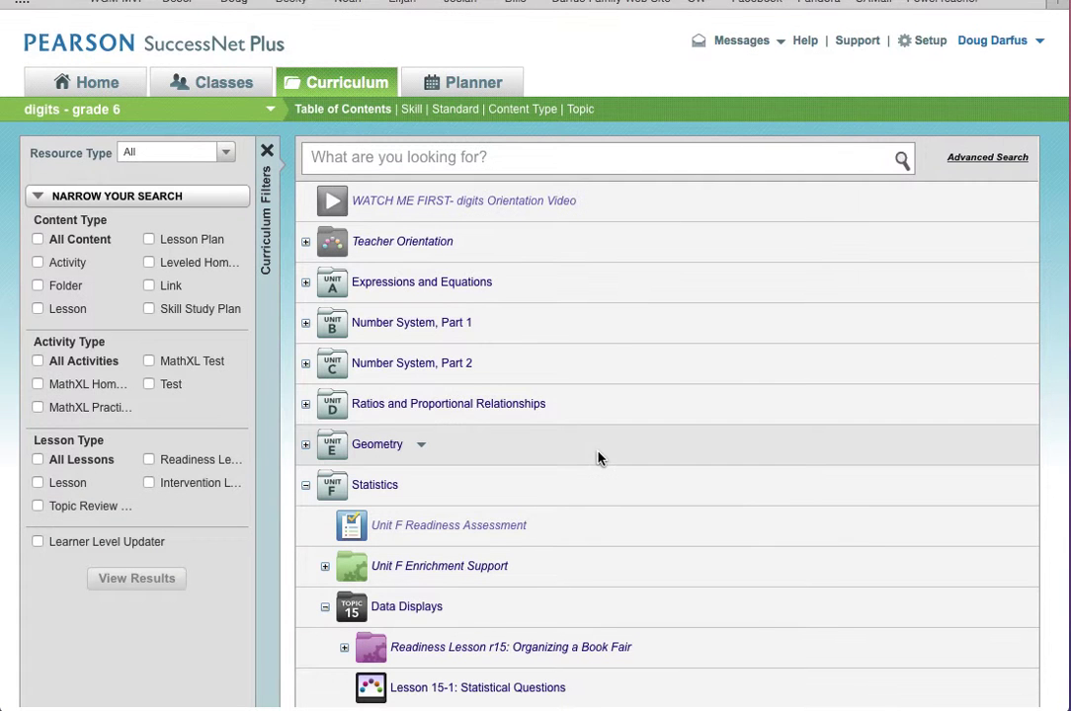
Step: Enable late submissions in the preferences of the End-of-Year Test in the 6th Grade Assessment coursework and save the activity
left_click(181, 85)
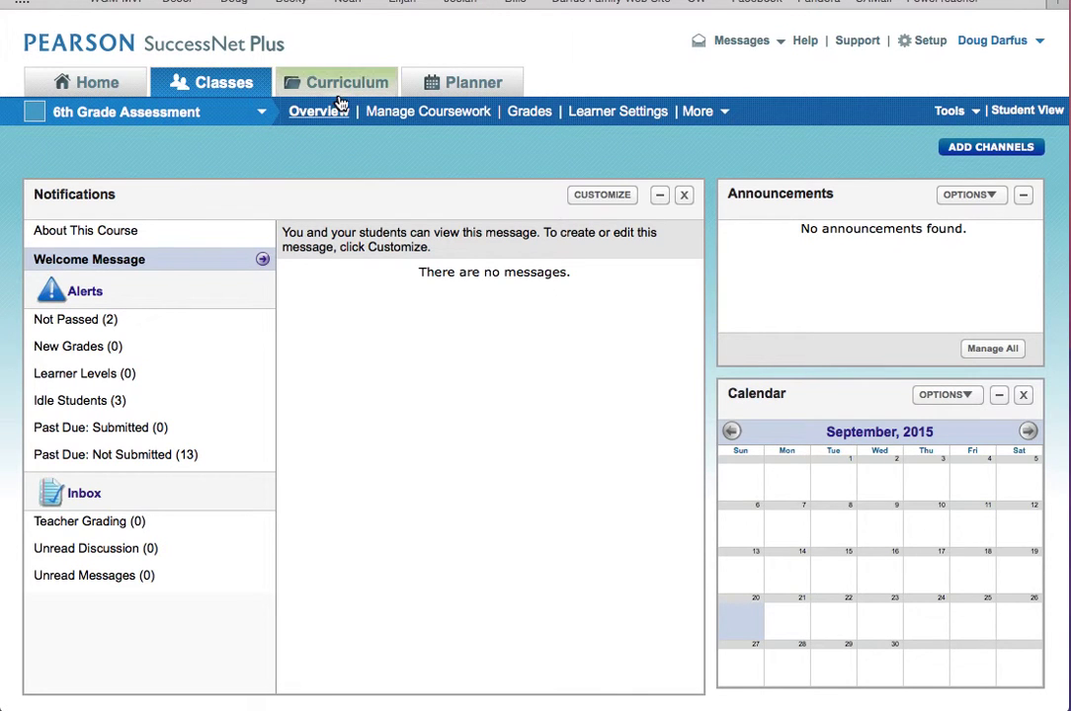
left_click(412, 115)
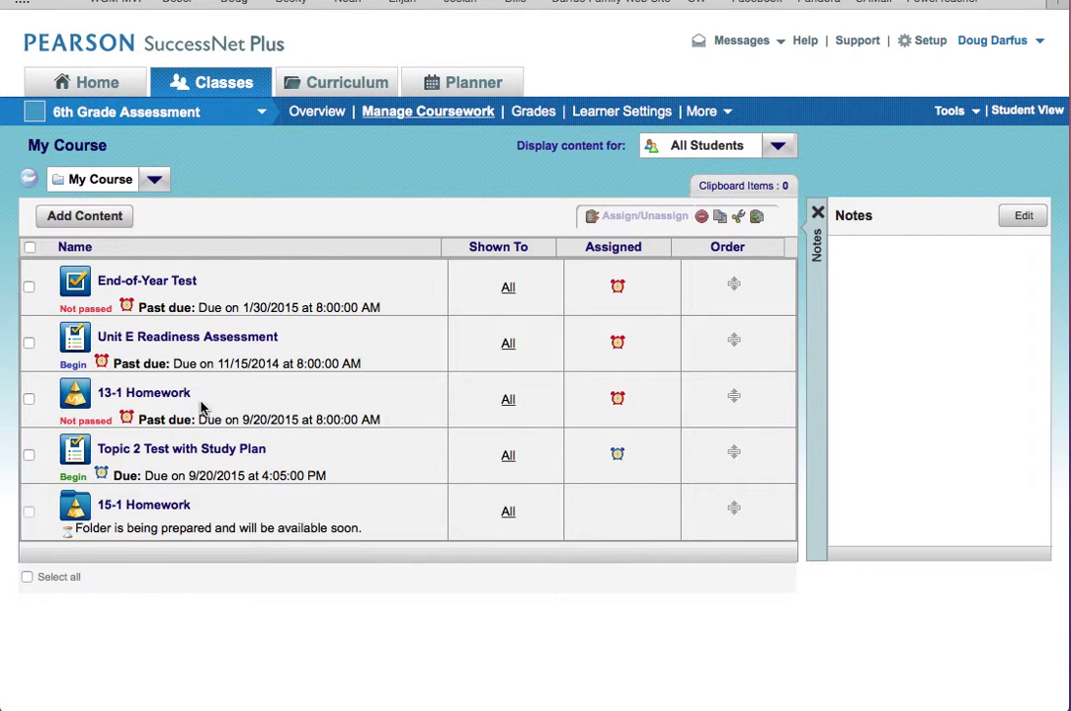
mouse_move(194, 279)
left_click(230, 283)
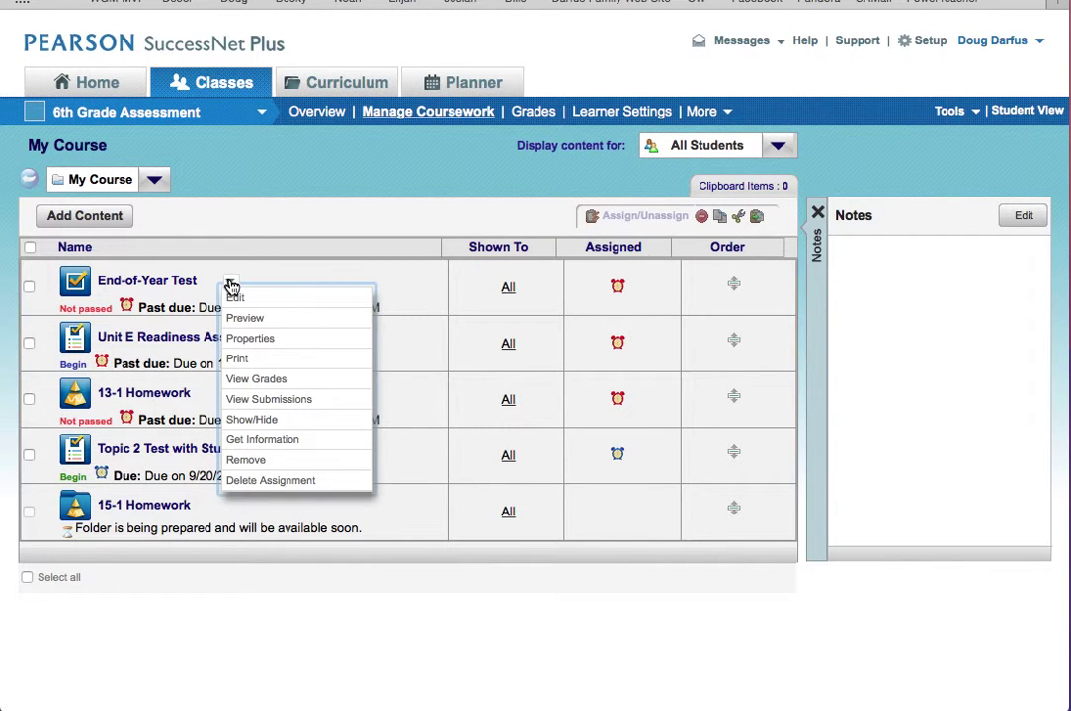
left_click(237, 300)
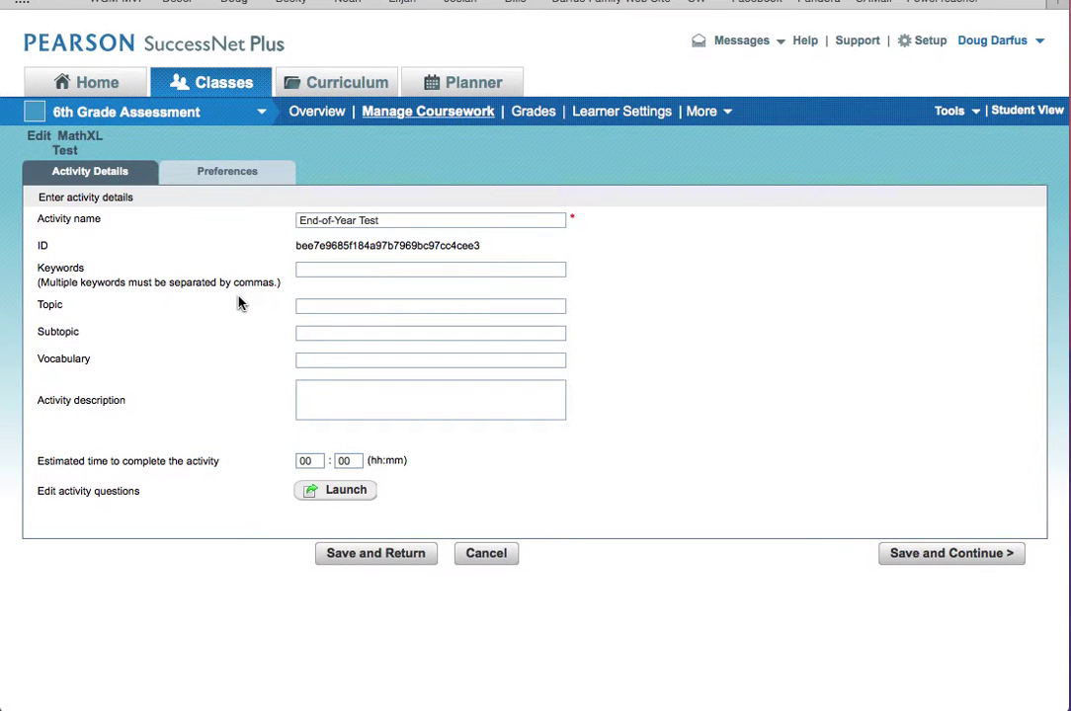
left_click(242, 176)
scroll(242, 177, "down", 2)
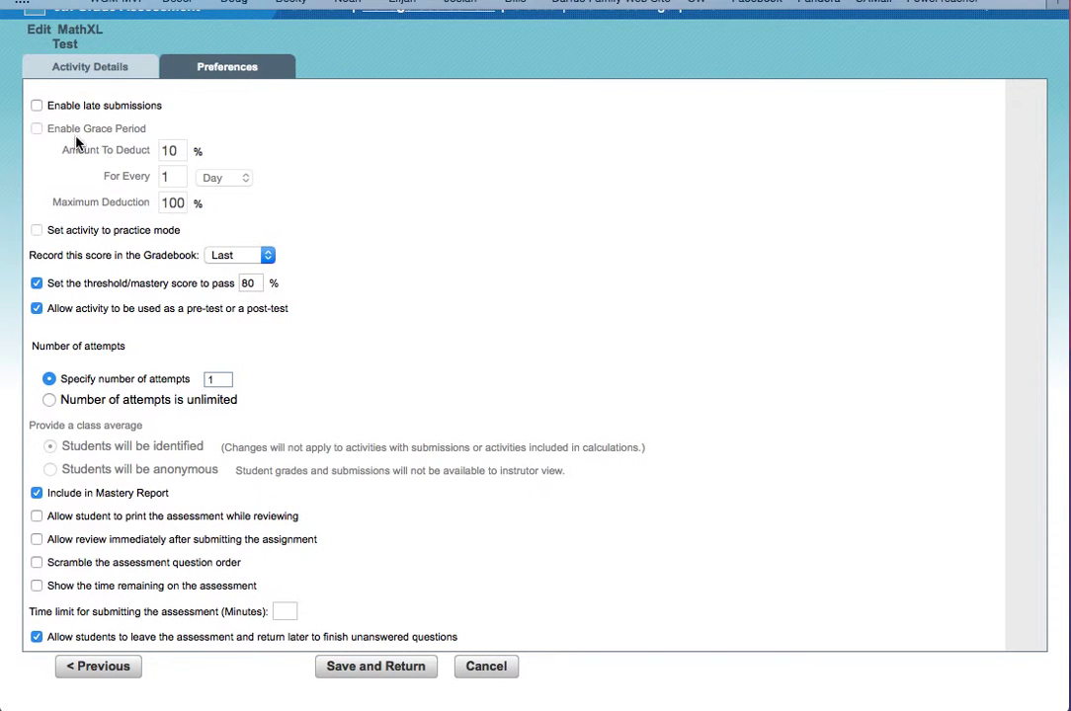
left_click(36, 106)
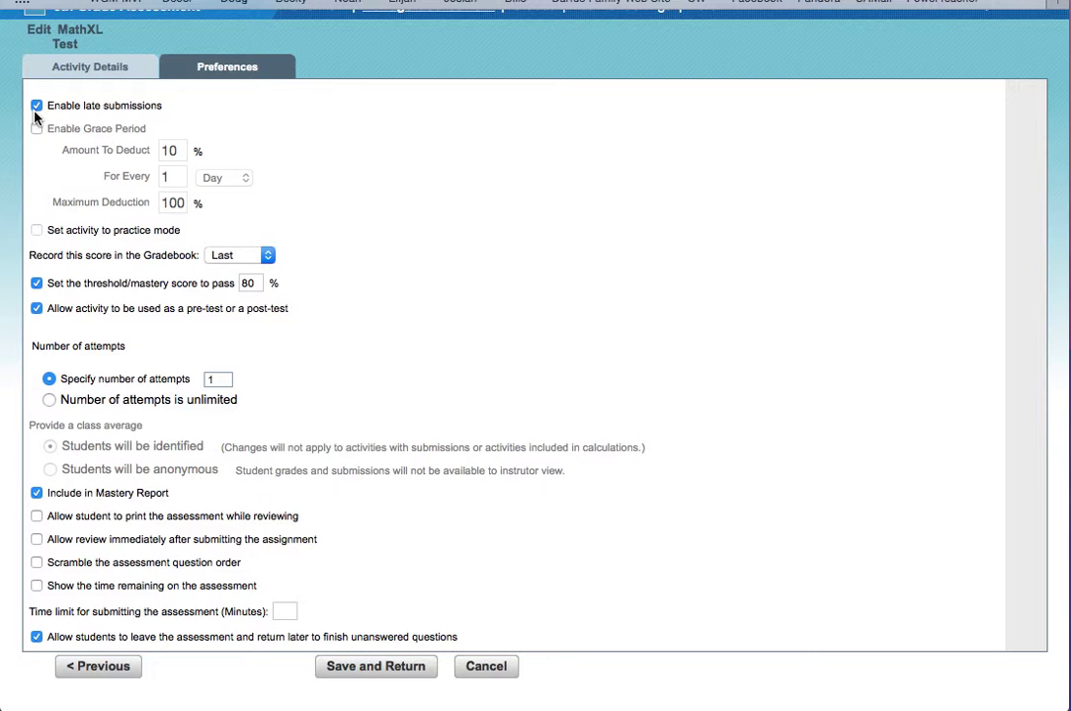
left_click(374, 667)
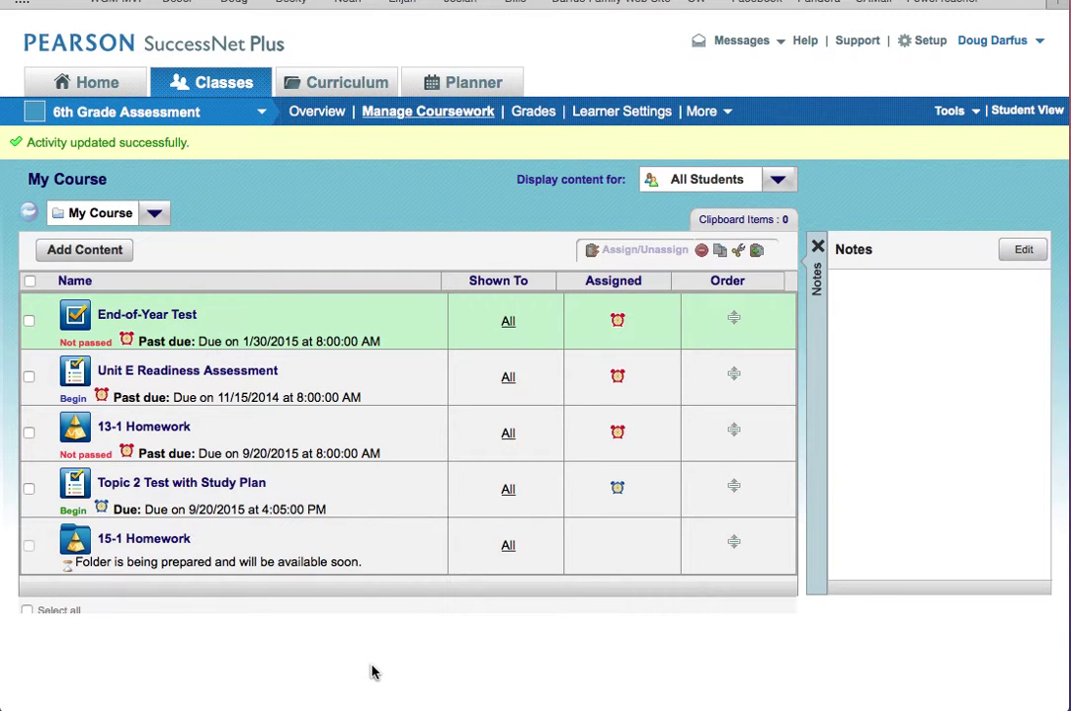
Step: Accept the student's late MathXL Topic 2 Test submission from the class's Past Due: Submitted alerts
left_click(98, 87)
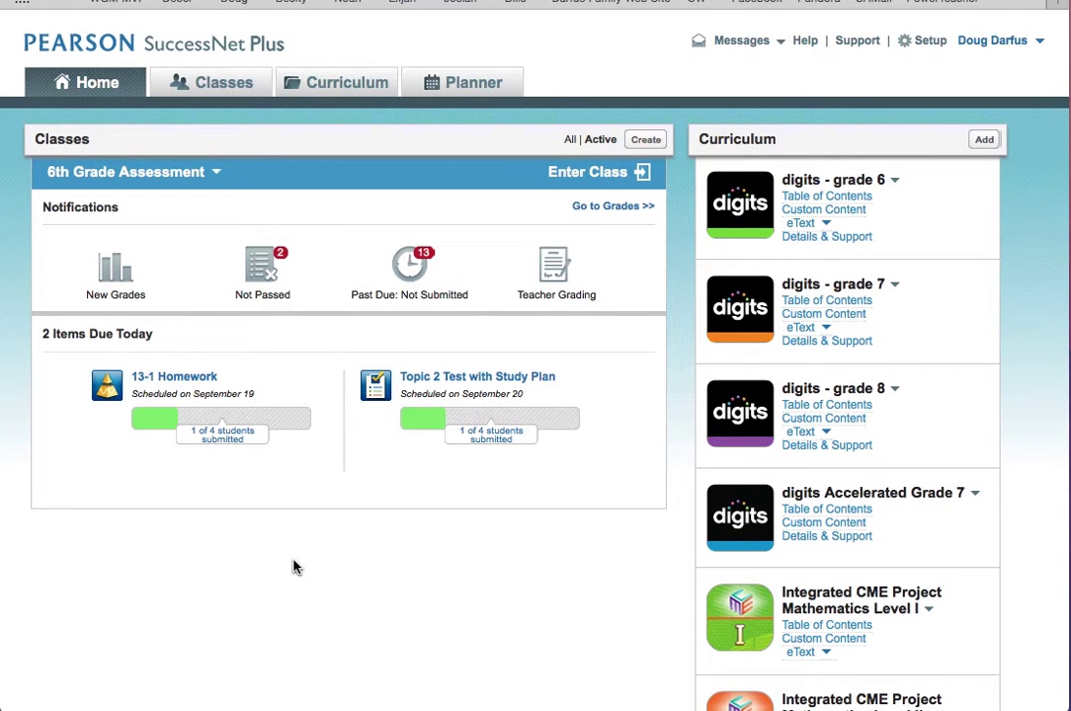
left_click(115, 269)
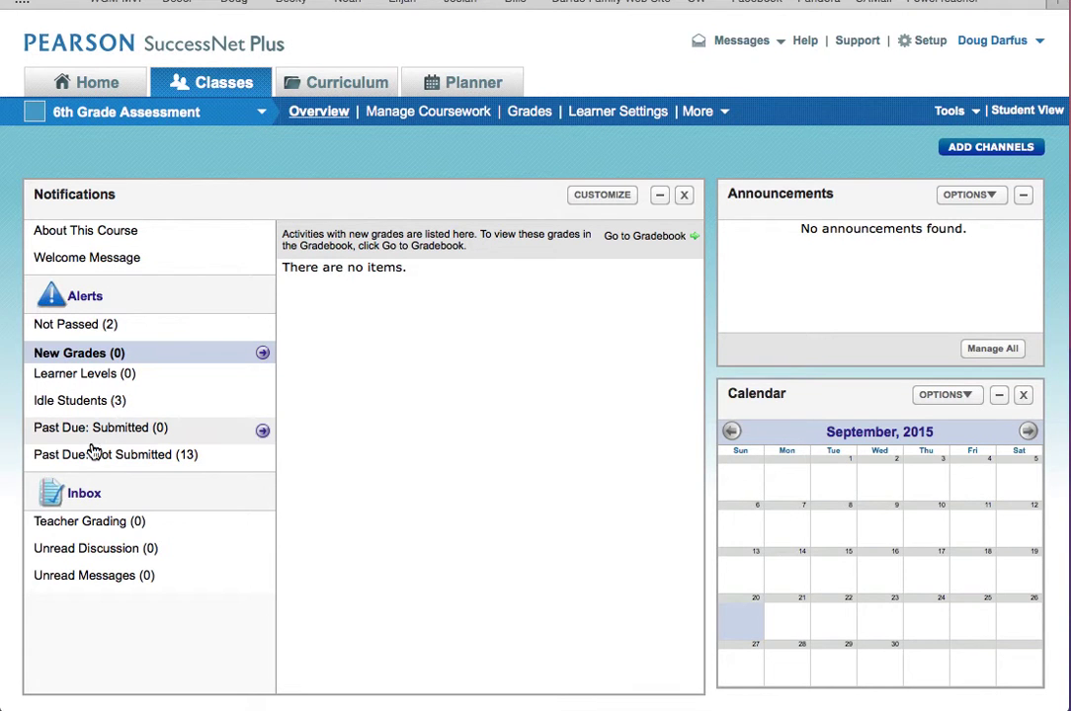
left_click(178, 434)
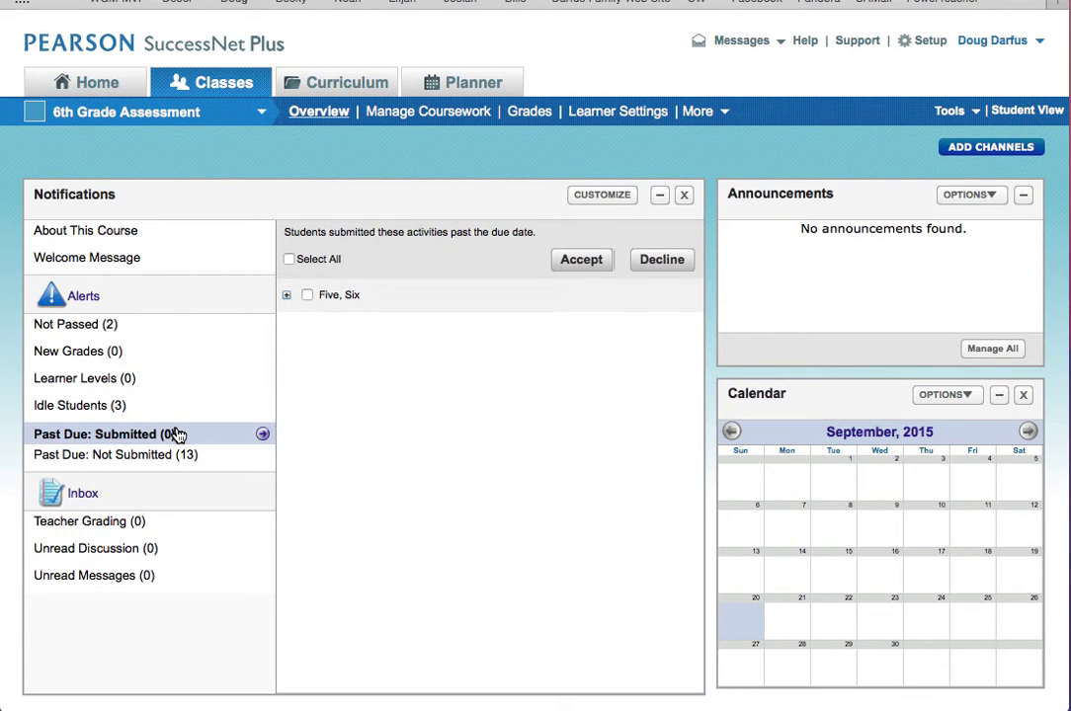
left_click(287, 296)
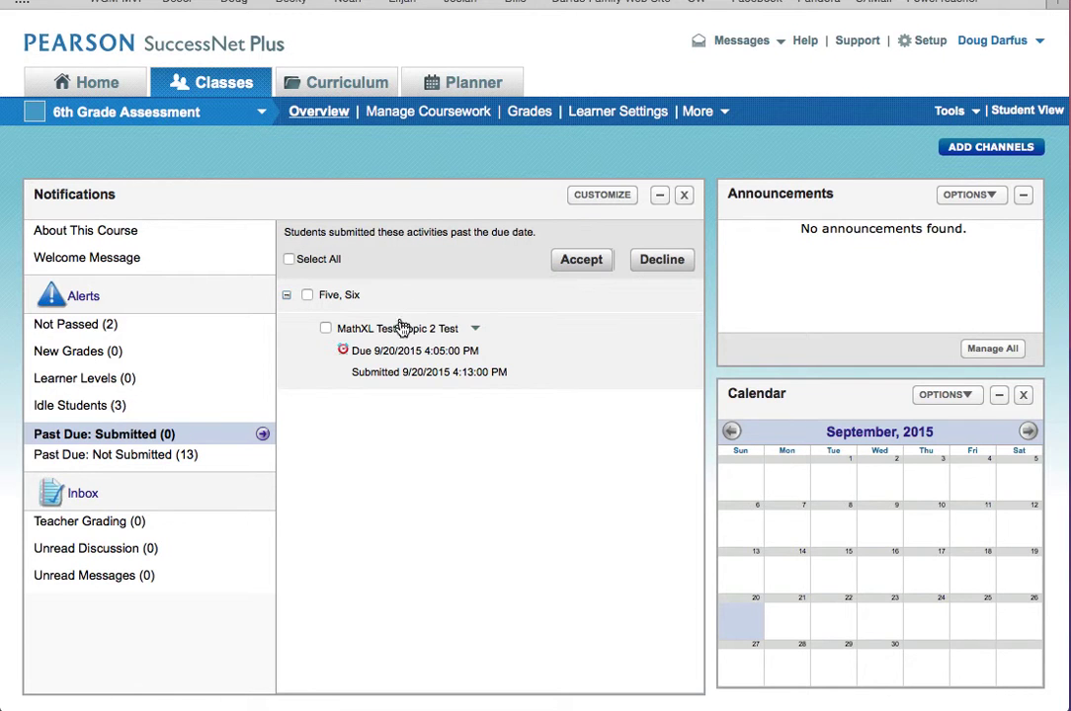
left_click(326, 329)
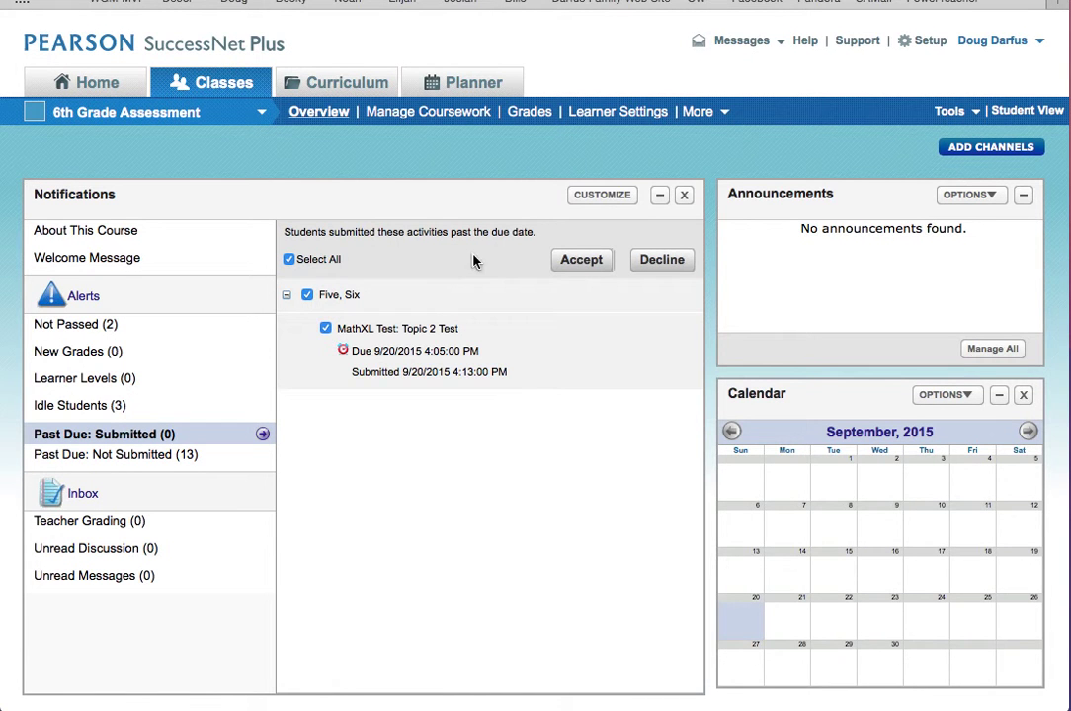
left_click(580, 269)
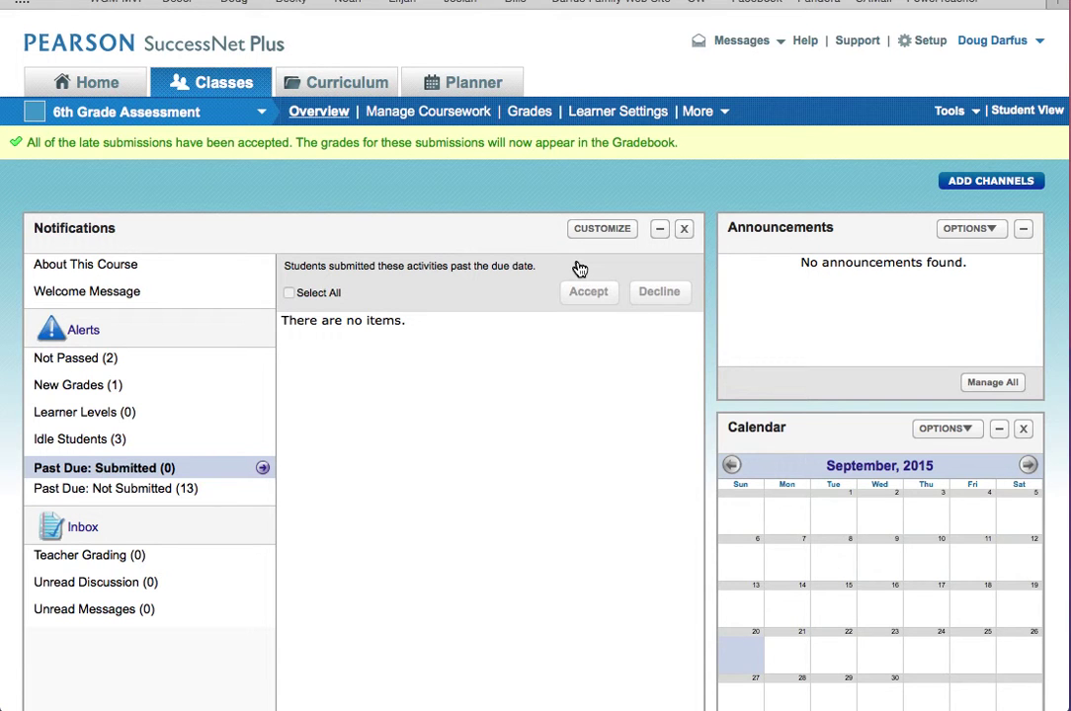
Step: Open the class gradebook and examine the student scores for the Topic 2 test and 13-1 Homework
left_click(530, 114)
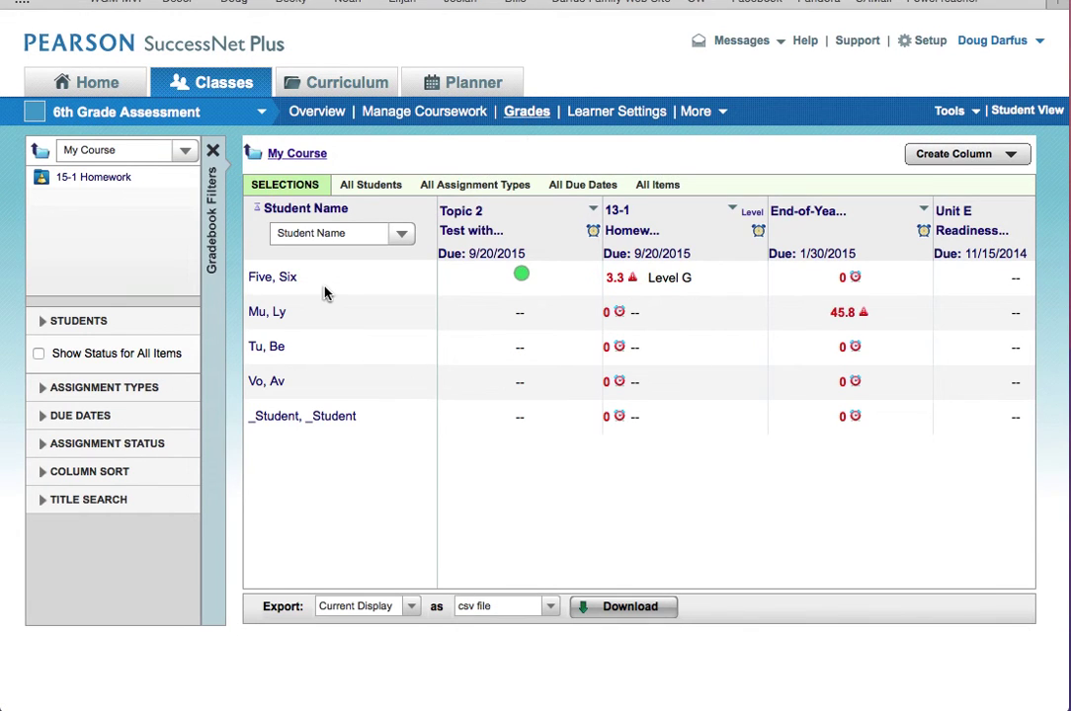
mouse_move(531, 271)
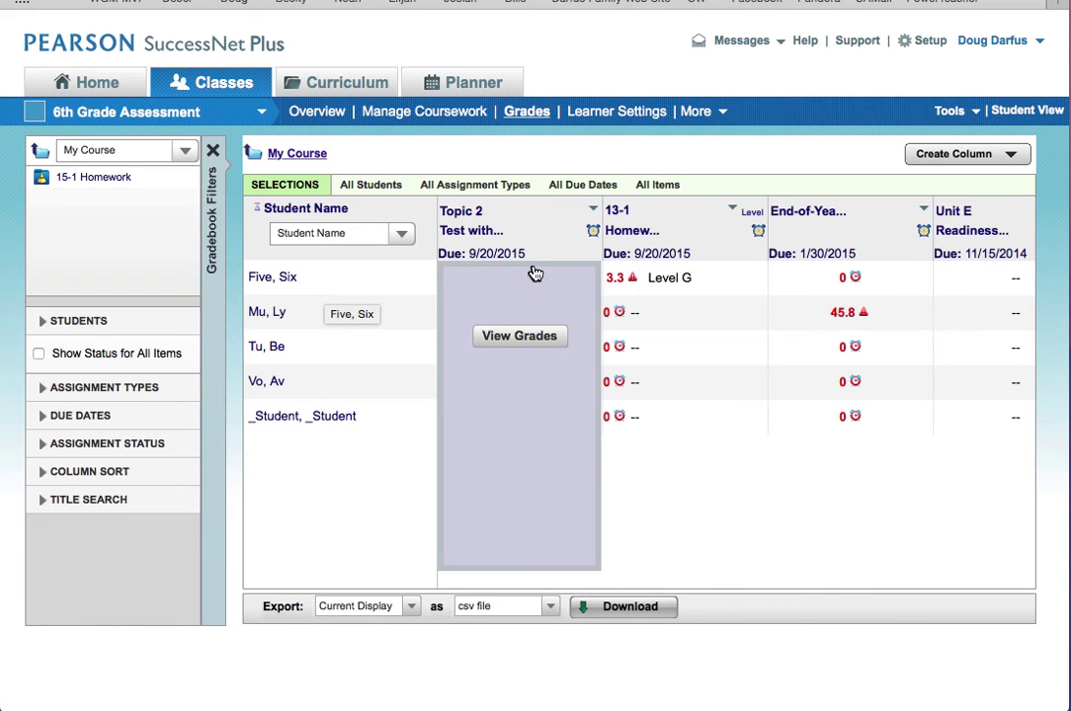
mouse_move(637, 280)
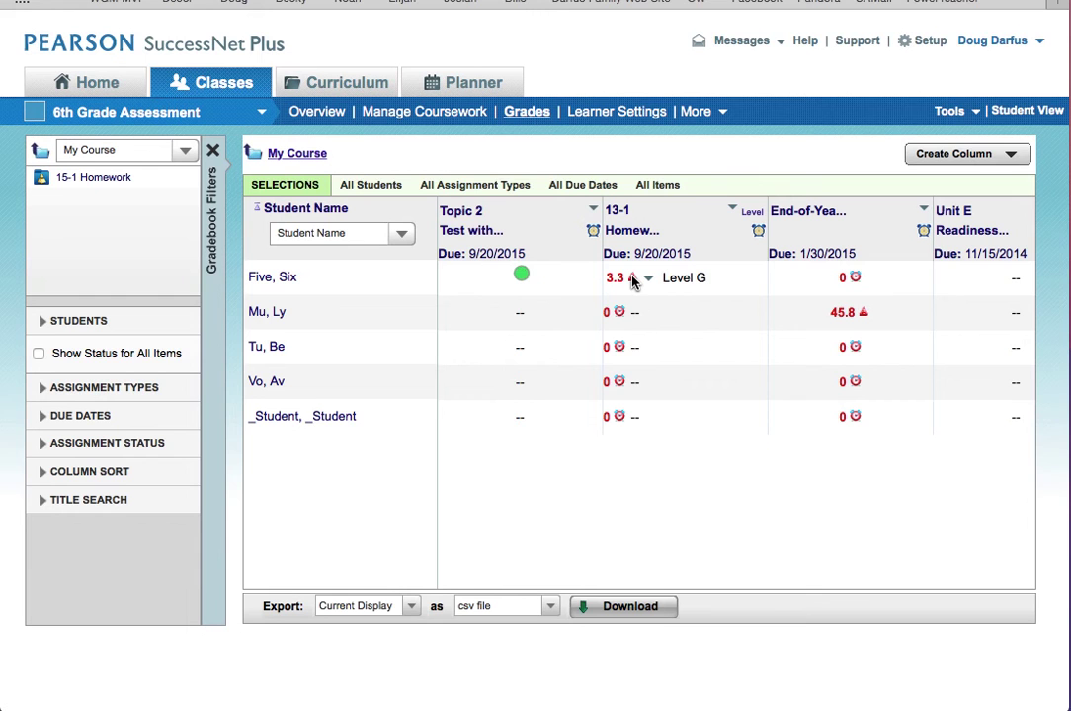
mouse_move(563, 408)
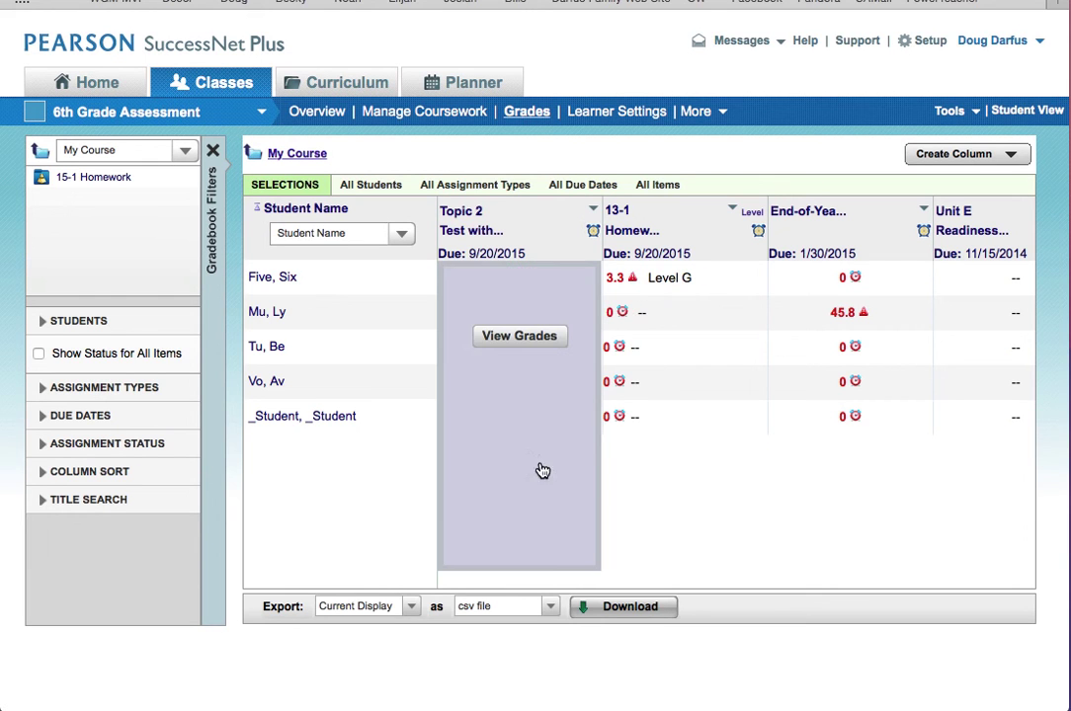